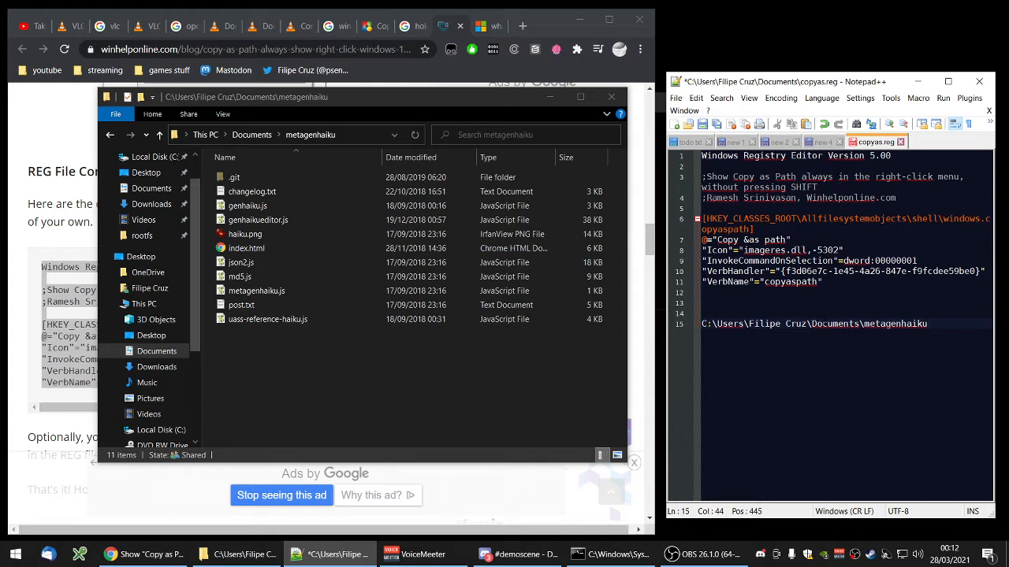
Extend the metagenhaiku folder's address path to index.html and copy the full file path.
left_click(348, 134)
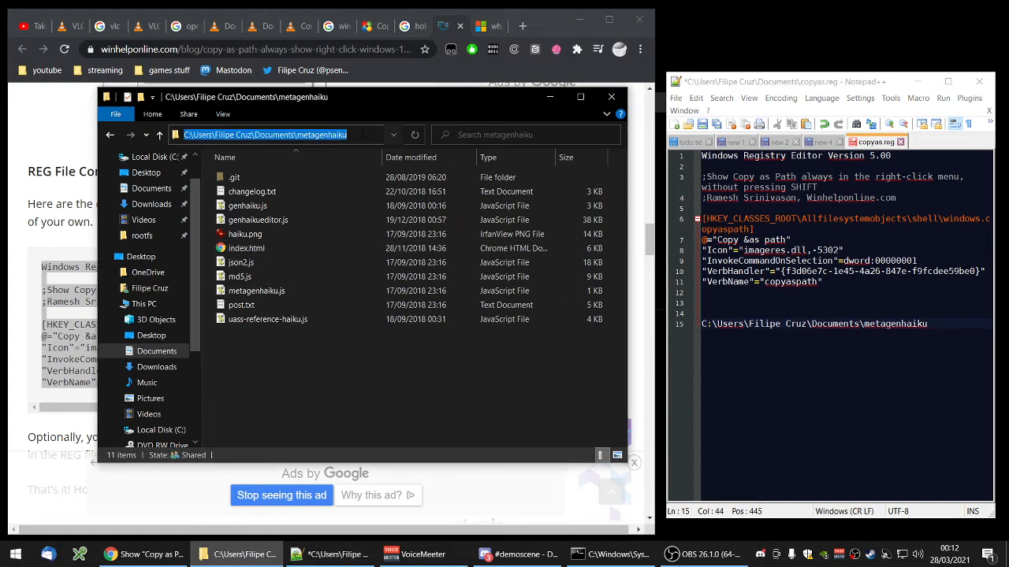
left_click(362, 134)
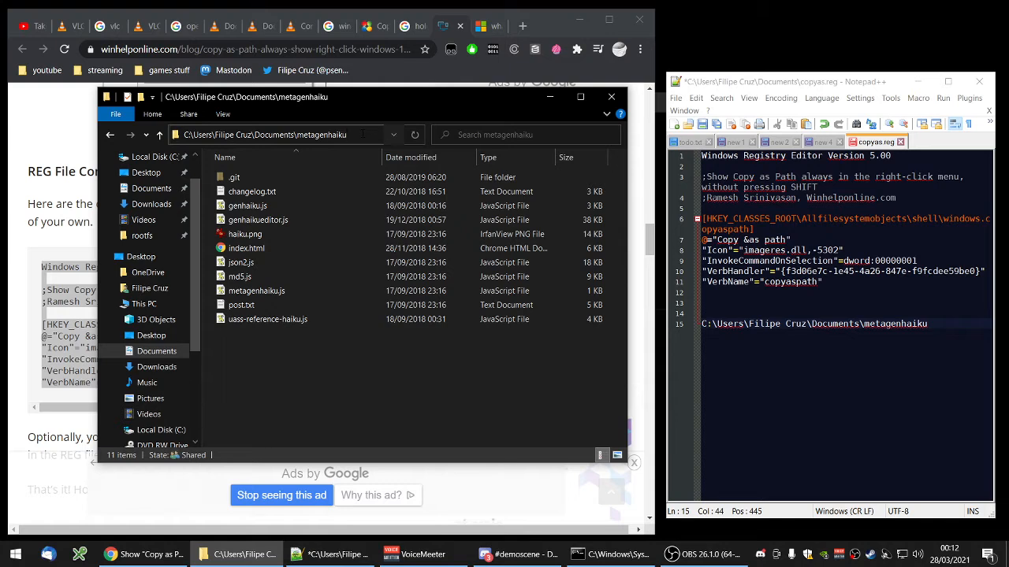
type("\\")
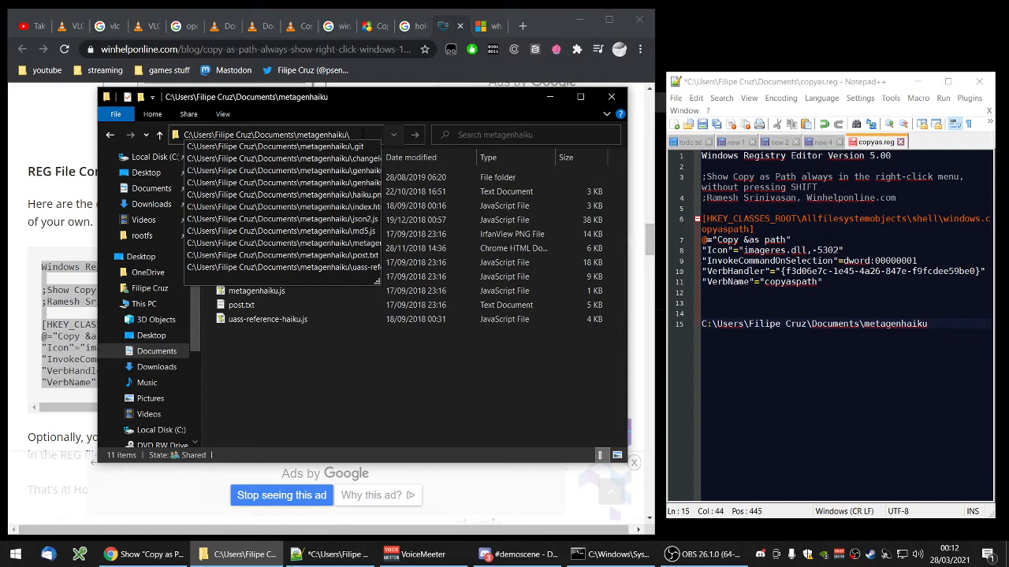
type("in")
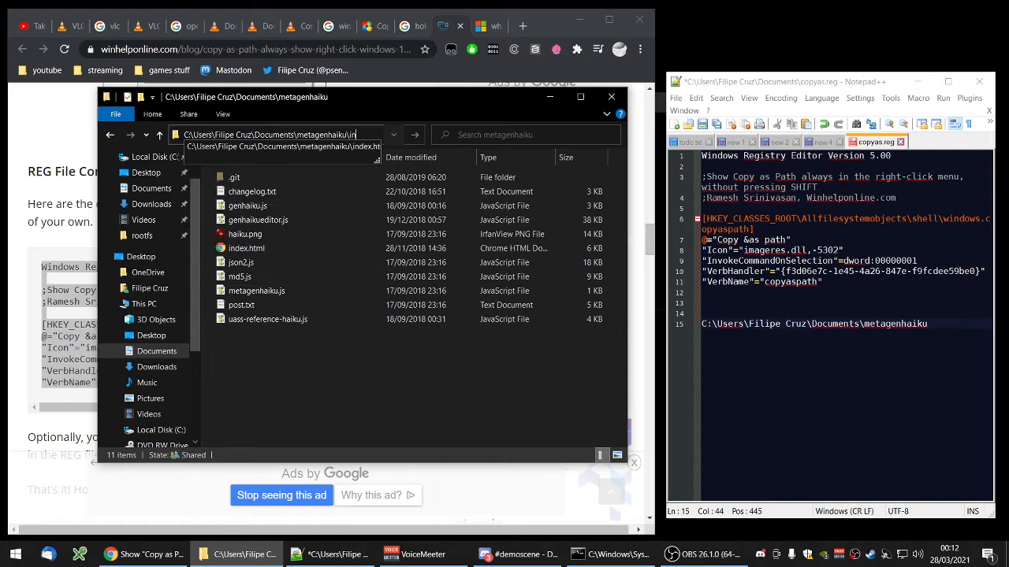
key("Down")
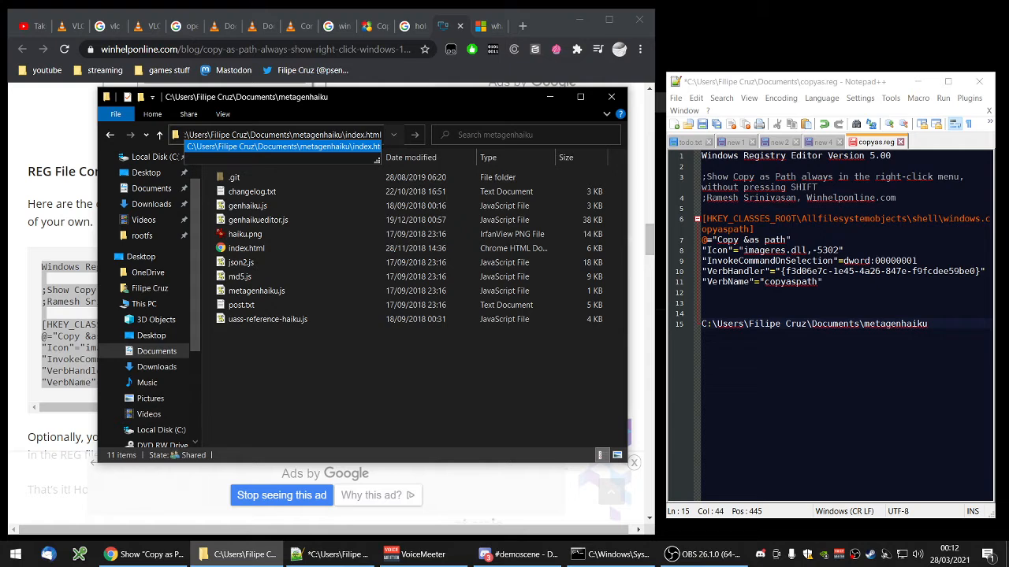
key("Return")
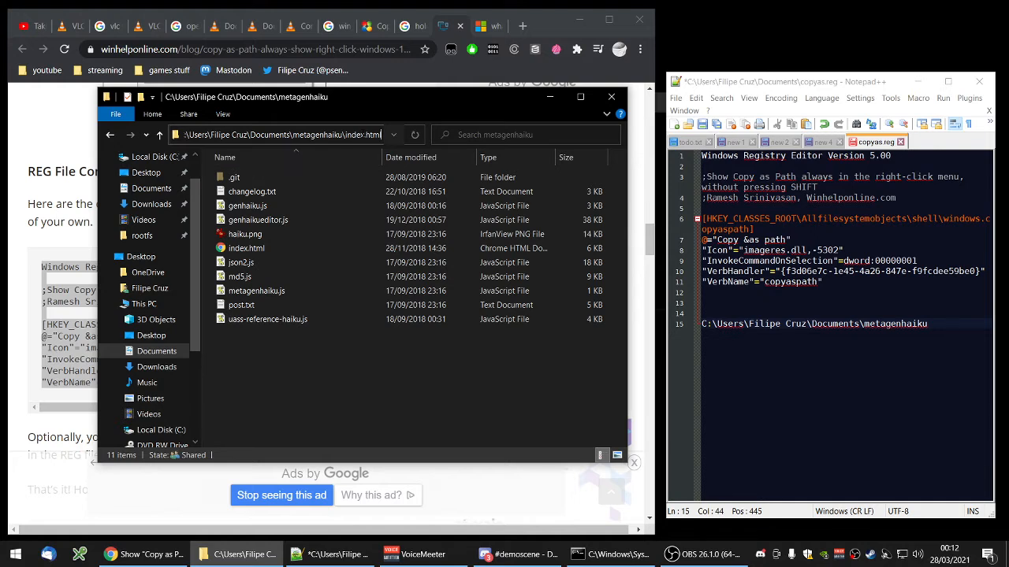
key("ctrl+a")
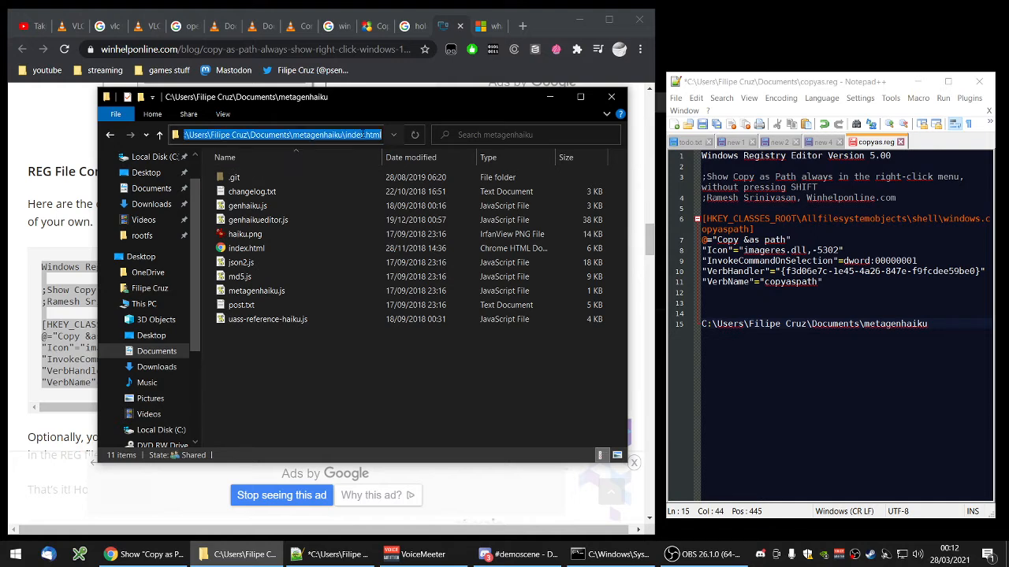
key("ctrl+c")
Paste the copied path two lines below the folder path in copyas.reg and select the pasted line.
key("alt+Tab")
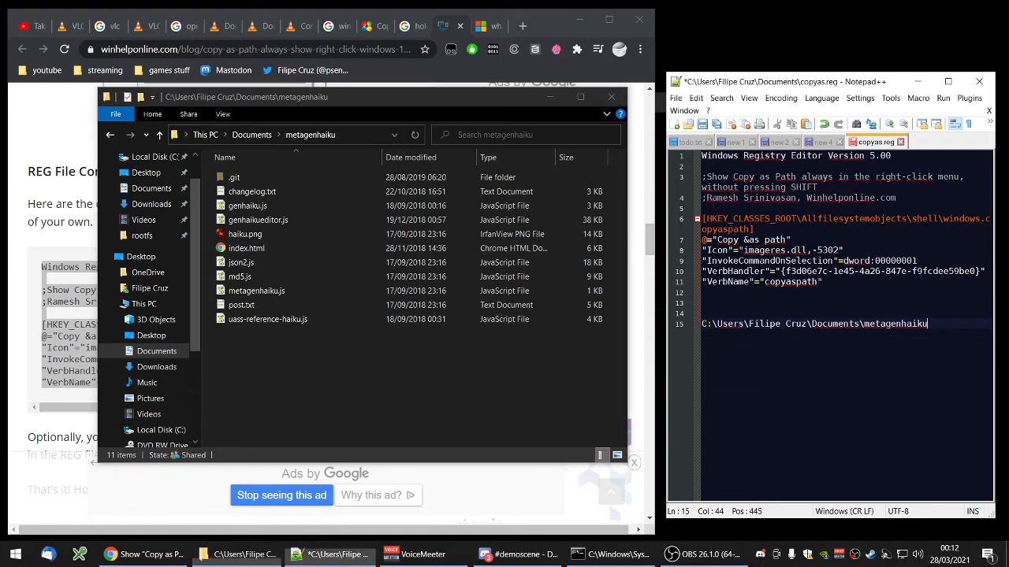
key("Return")
key("Return")
key("ctrl+v")
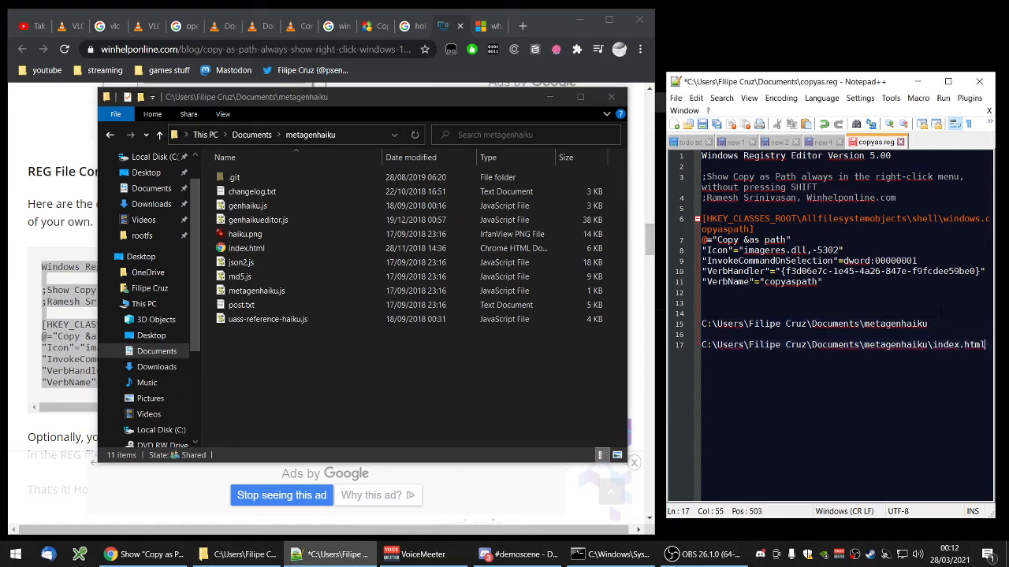
key("ctrl+shift+Left")
key("ctrl+shift+Left")
key("ctrl+shift+Left")
key("ctrl+shift+Left")
key("ctrl+shift+Left")
key("ctrl+shift+Left")
key("ctrl+shift+Left")
key("ctrl+shift+Left")
key("ctrl+shift+Left")
key("ctrl+shift+Left")
key("ctrl+shift+Left")
key("ctrl+shift+Left")
key("ctrl+shift+Left")
key("ctrl+shift+Left")
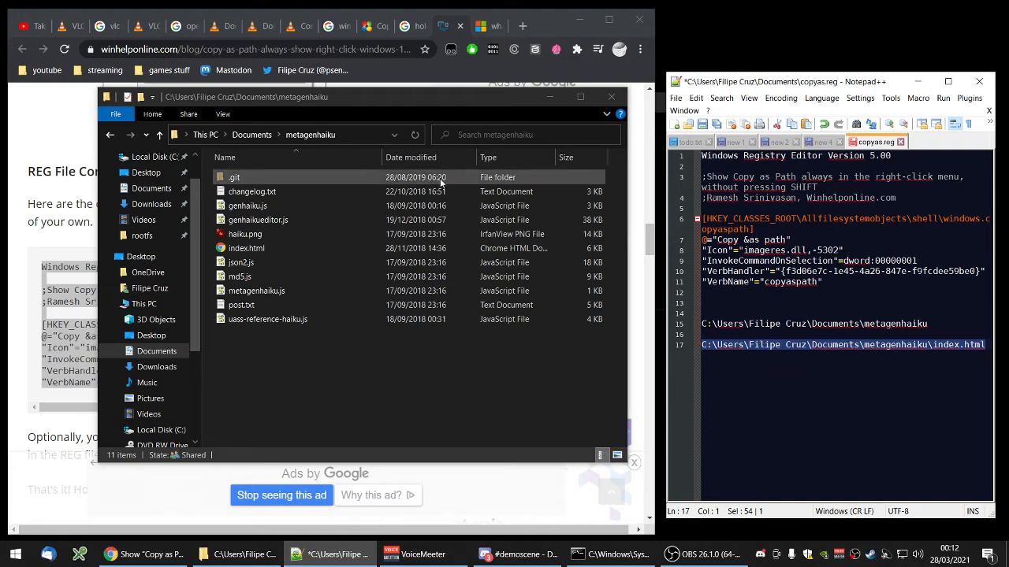
left_click(285, 249)
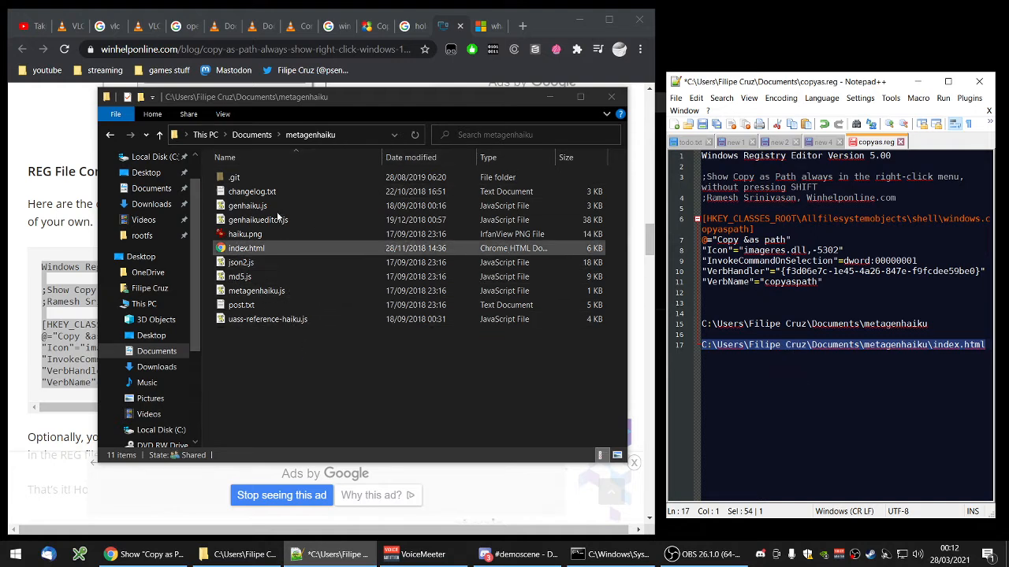
left_click(328, 317)
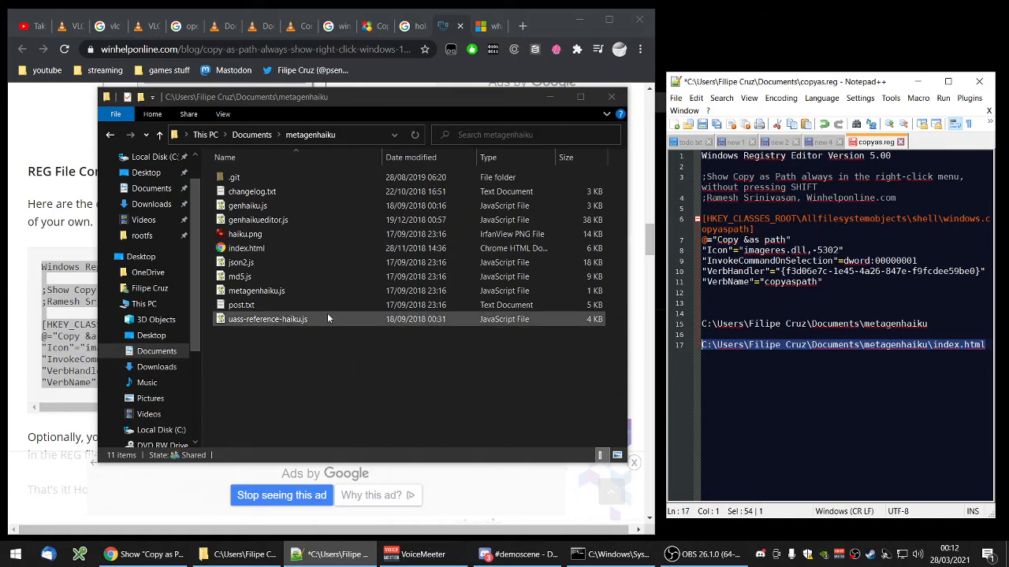
left_click(265, 262)
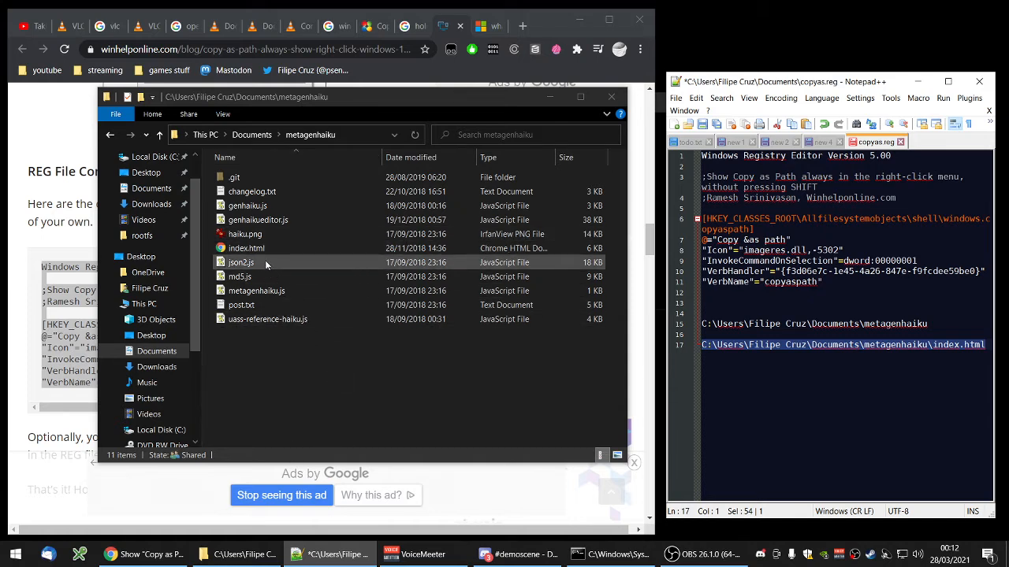
Compare the available file actions of genhaiku.js, md5.js and metagenhaiku.js, looking for the Copy as path command in each.
right_click(254, 208)
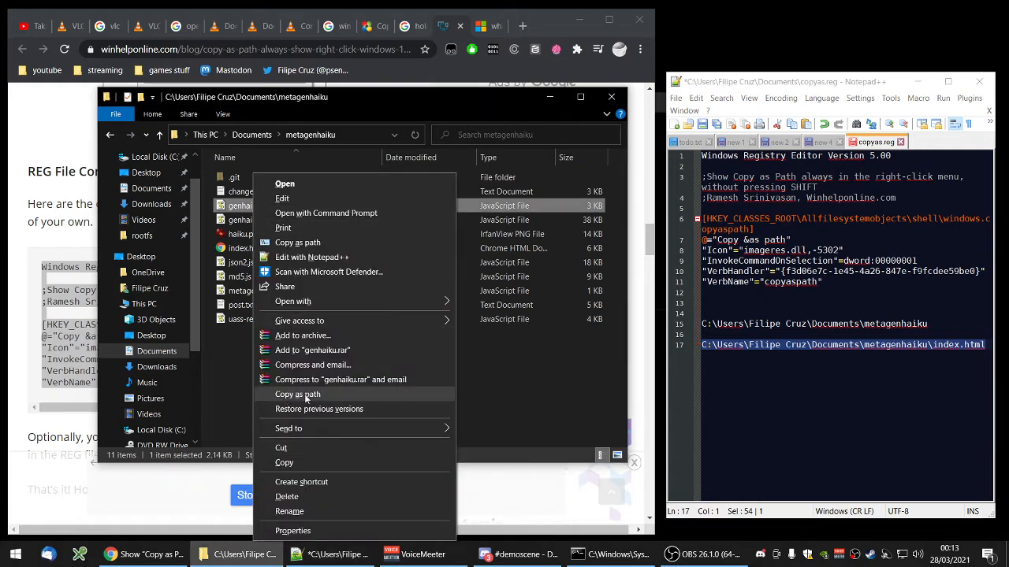
left_click(431, 394)
right_click(239, 277)
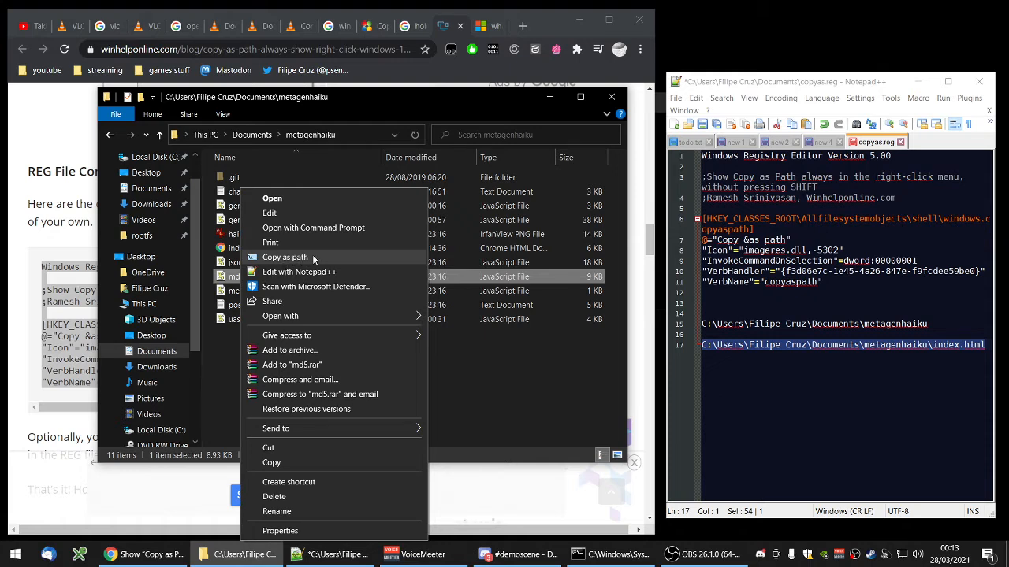
left_click(524, 408)
left_click(267, 292)
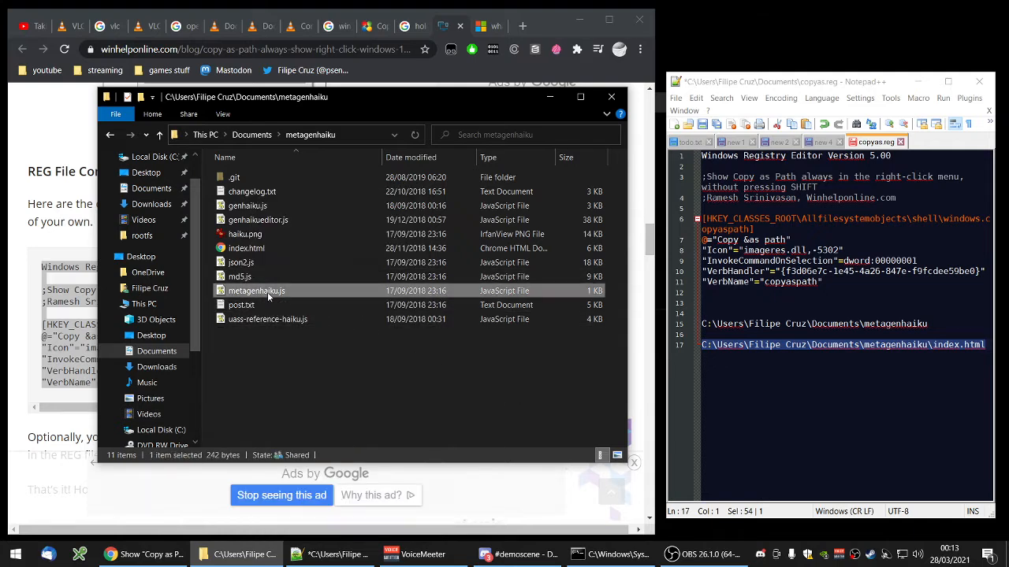
right_click(267, 291)
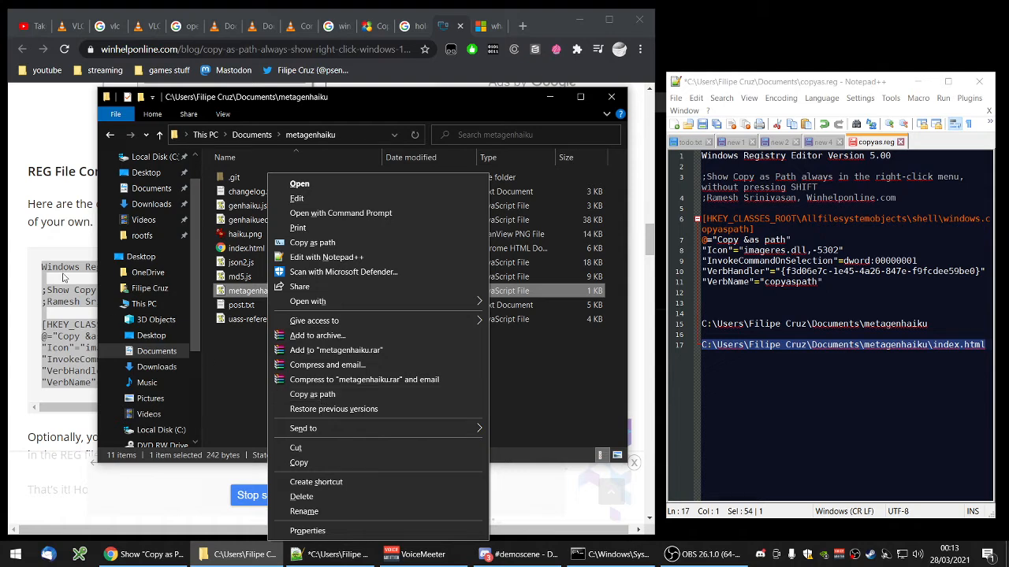
Switch to the browser and select the complete code block under REG File Contents.
left_click(55, 210)
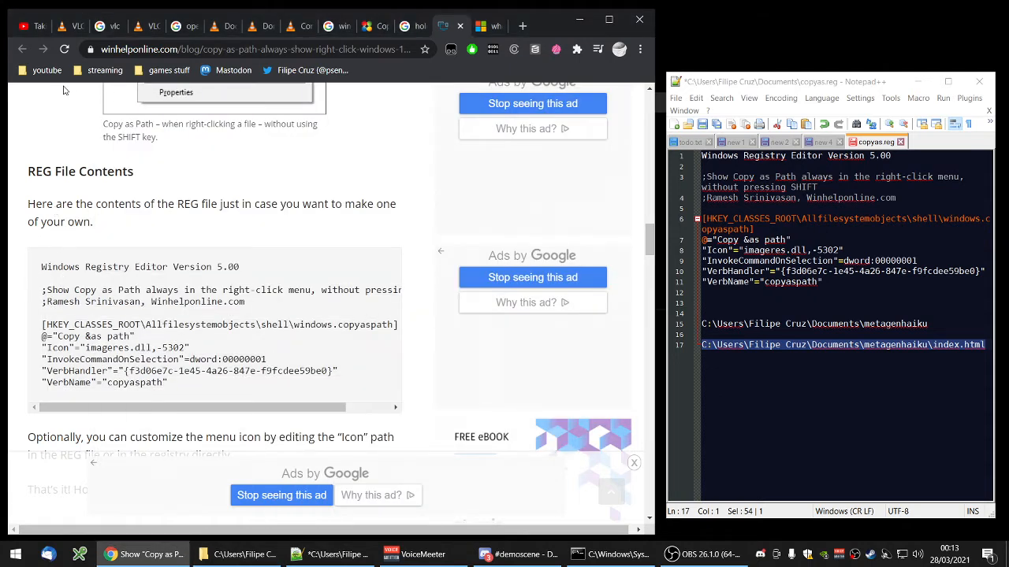
left_click_drag(43, 266, 329, 384)
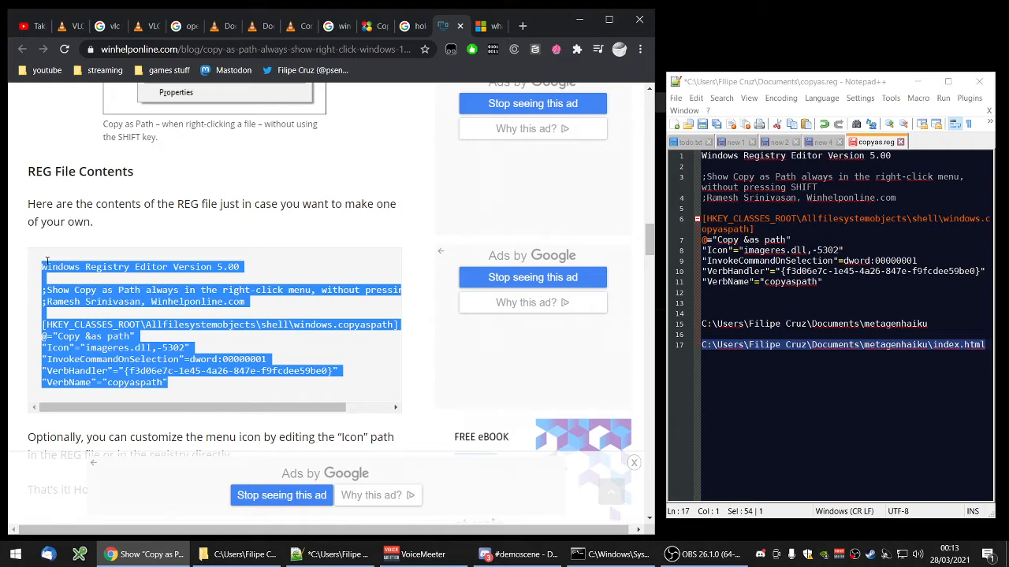
Delete both pasted paths and the blank lines after the VerbName entry in copyas.reg, and save the file.
left_click(842, 197)
left_click(828, 302)
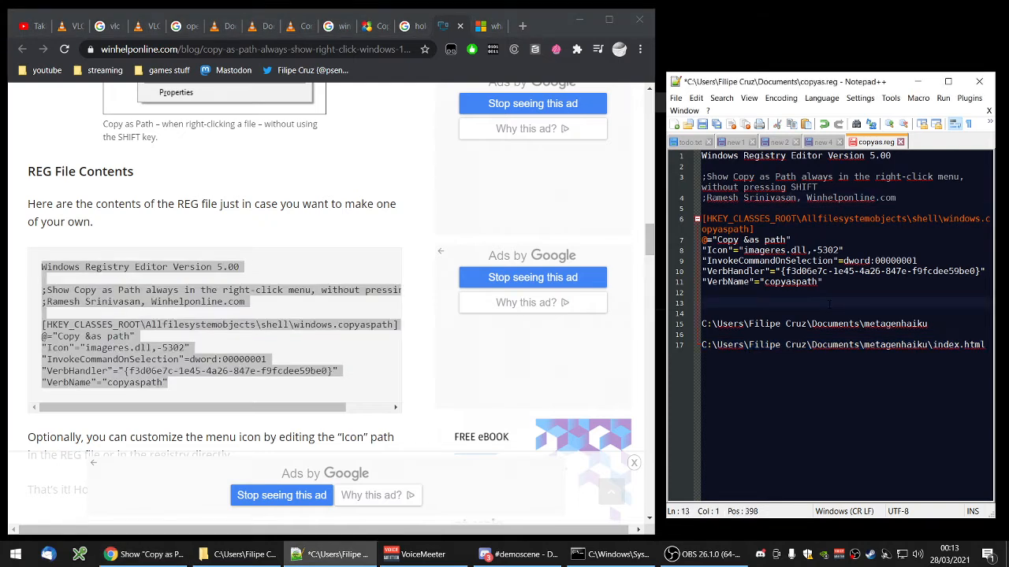
left_click_drag(819, 293, 933, 421)
key("Delete")
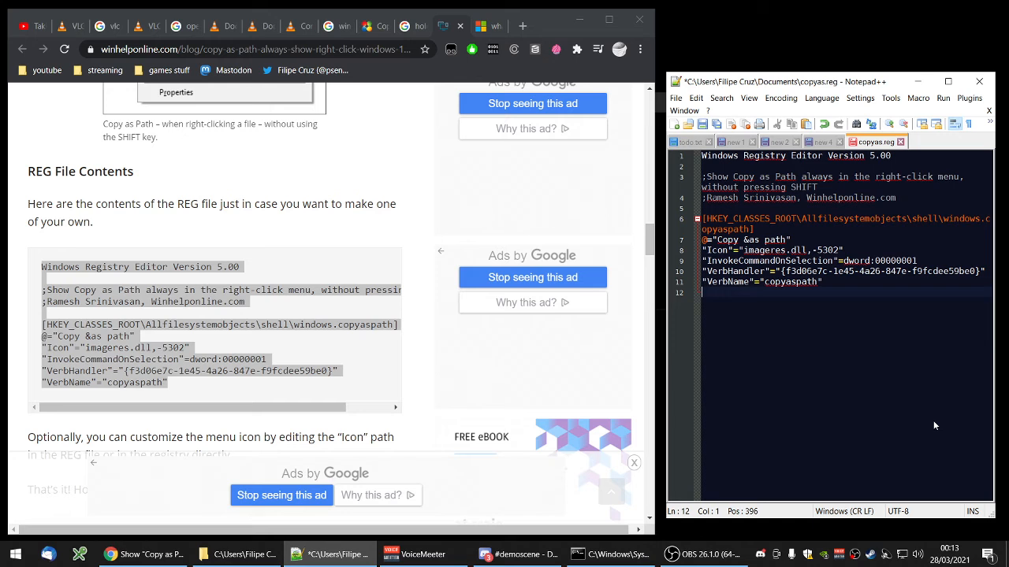
key("BackSpace")
key("ctrl+s")
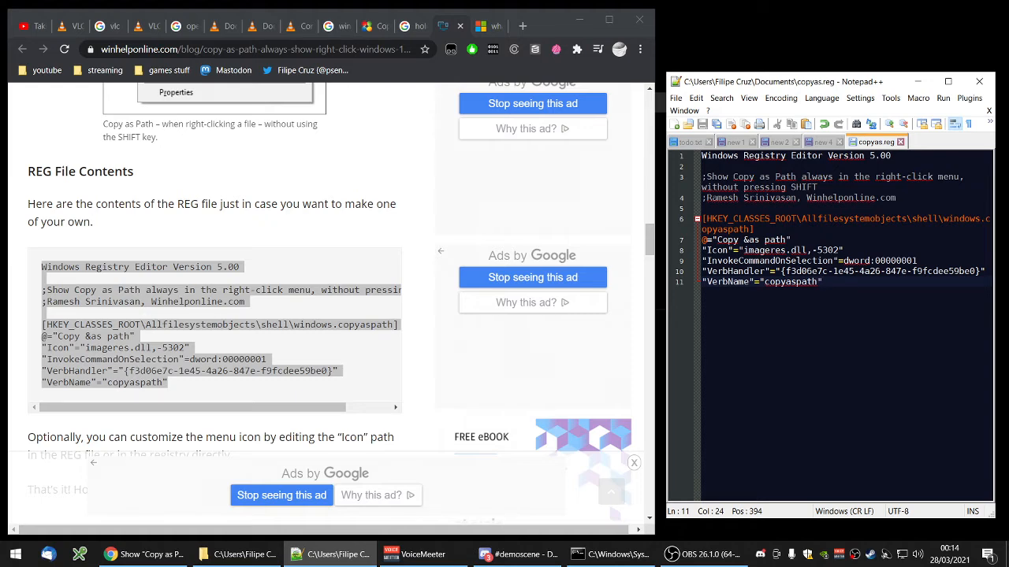
Highlight the windows.copyaspath key line in copyas.reg, followed by the block of value lines beneath it.
left_click_drag(755, 229, 695, 221)
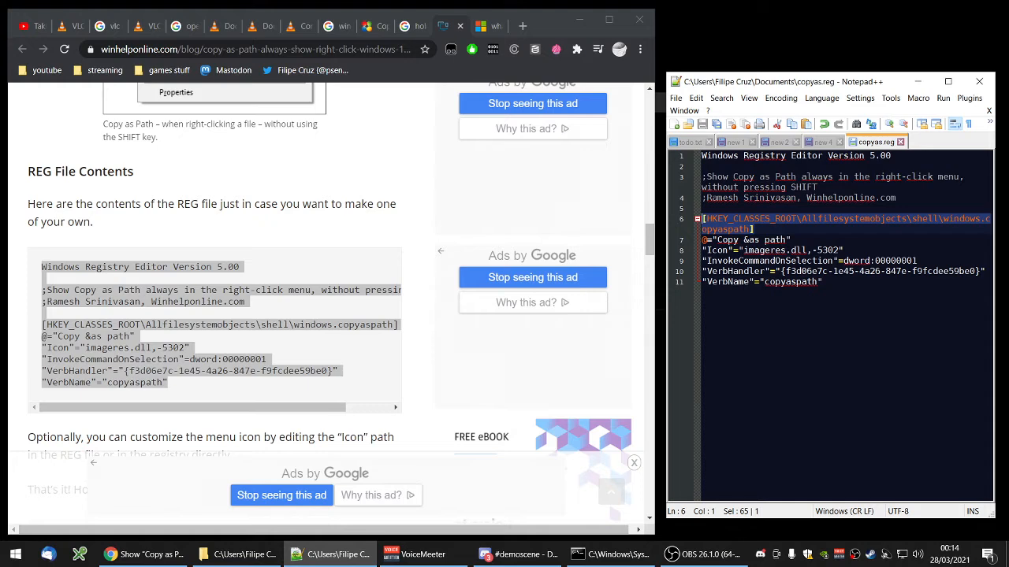
left_click_drag(822, 281, 701, 239)
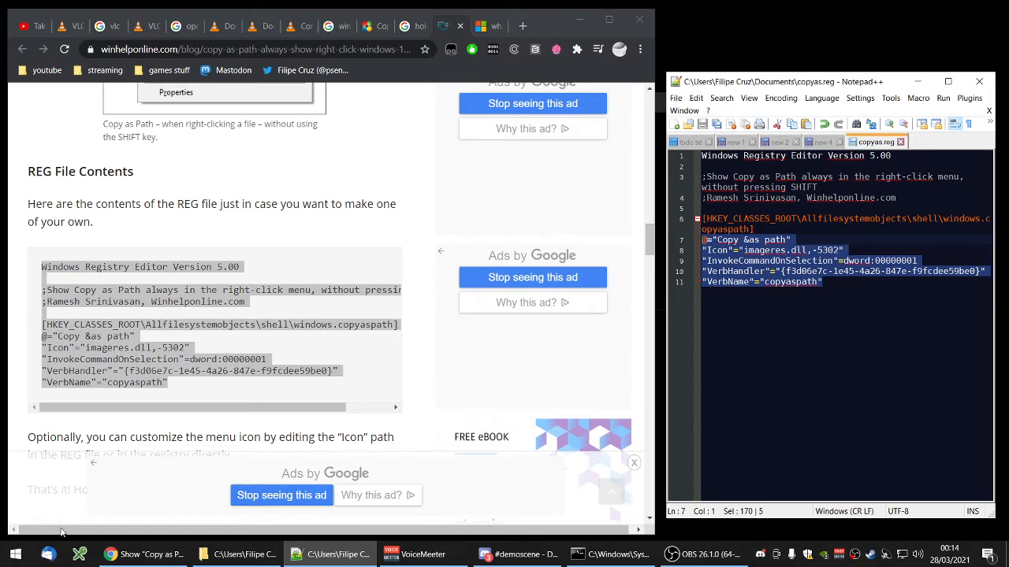
Open Registry Editor and allow it to make changes to the device.
left_click(14, 556)
type("reg")
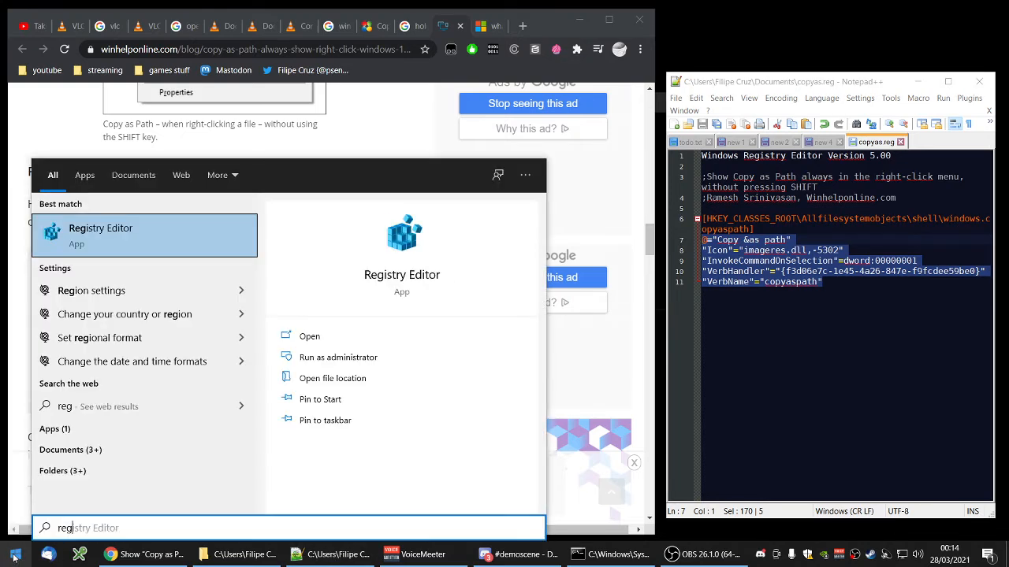
key("Return")
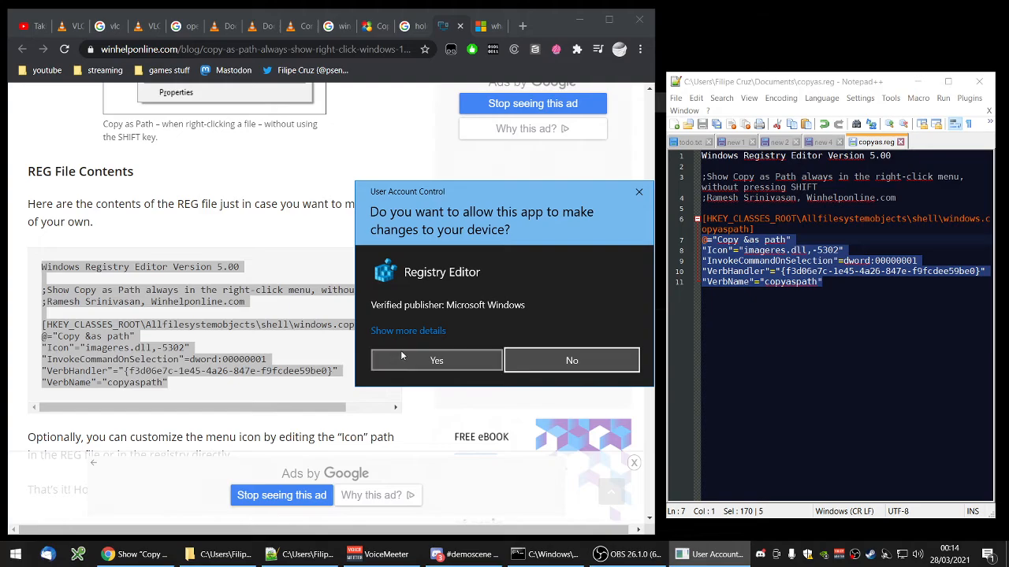
left_click(454, 364)
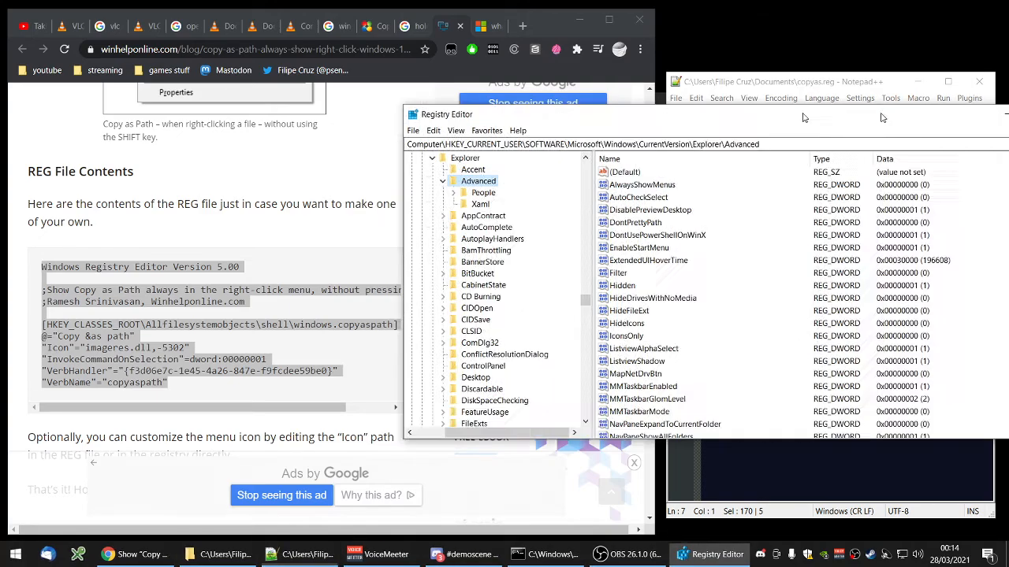
Browse the registry keys under CurrentVersion, view the Census key's values, and close Registry Editor.
left_click_drag(883, 117, 634, 126)
scroll(273, 283, "up", 20)
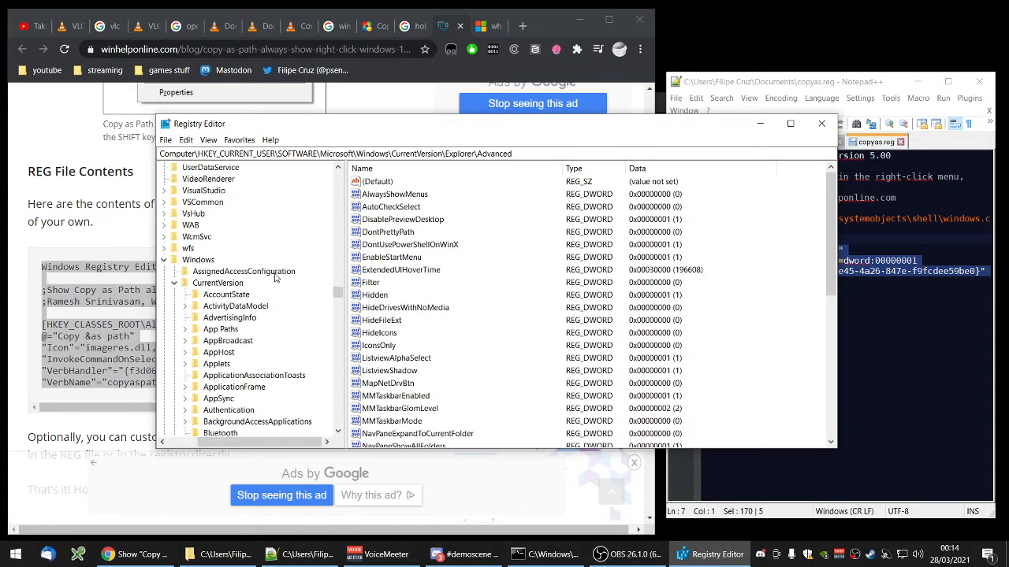
scroll(217, 196, "down", 13)
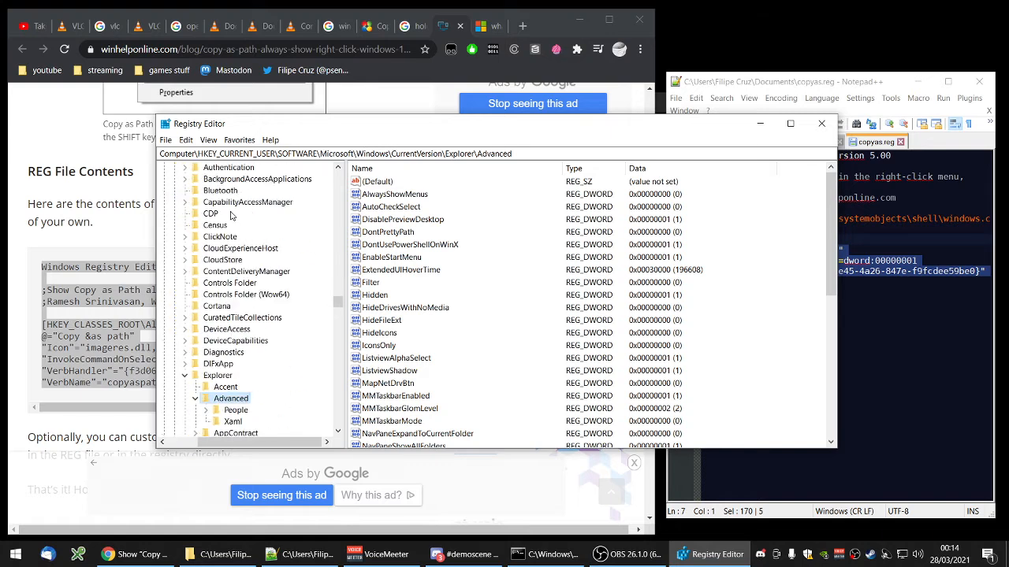
left_click(213, 227)
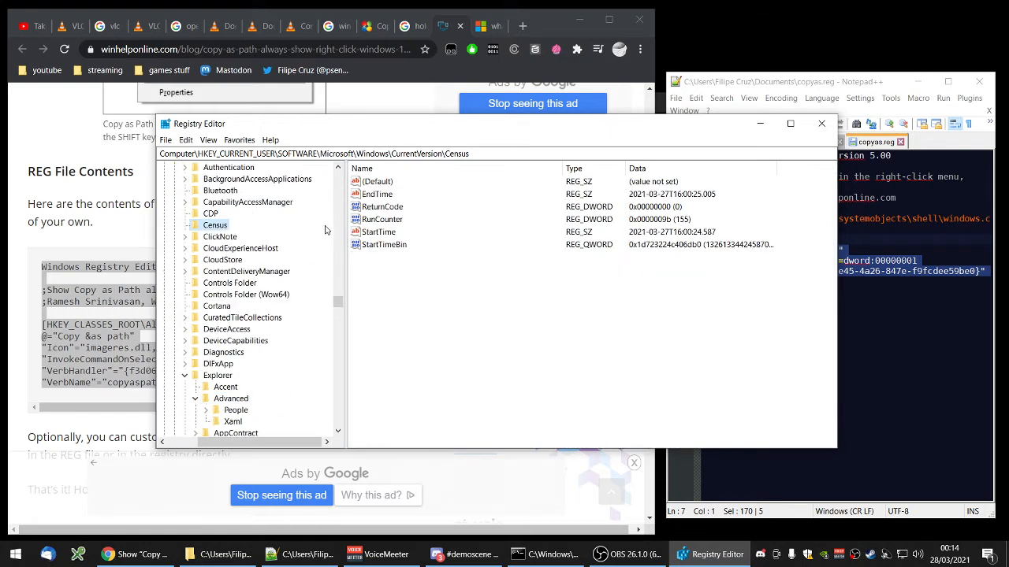
left_click(822, 125)
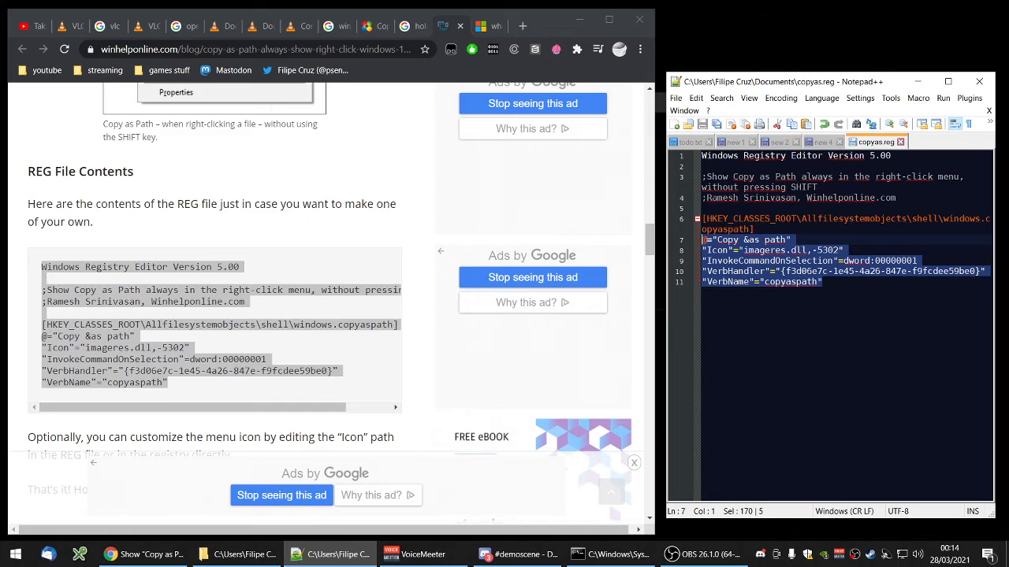
Select the text of copyas.reg from the end of the VerbName line up to the blank second line.
key("Right")
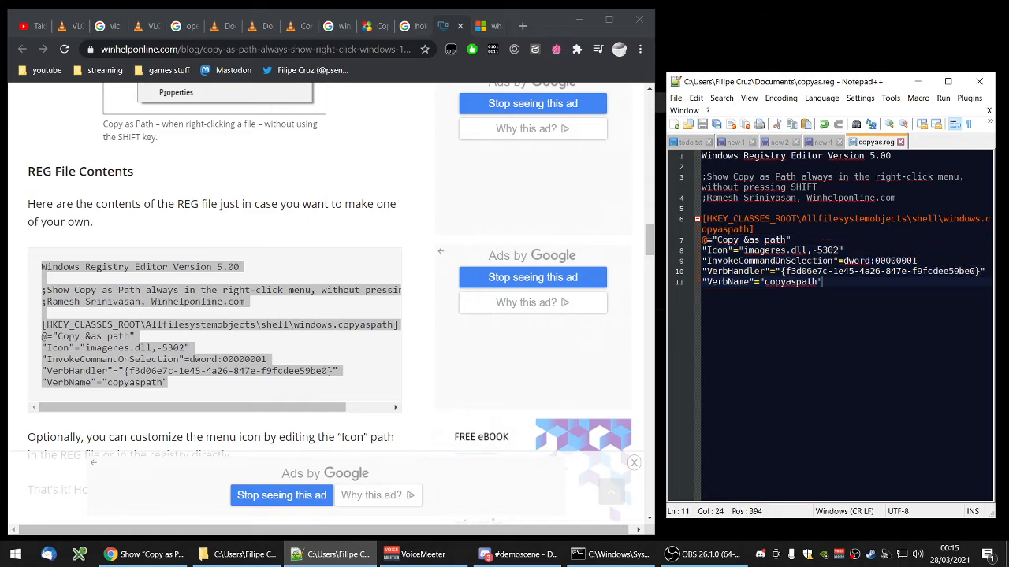
key("shift+Up")
key("shift+Up")
key("shift+Up")
key("shift+Up")
key("shift+Up")
key("shift+Up")
key("shift+Up")
key("shift+Up")
key("shift+Up")
key("shift+Up")
key("shift+Up")
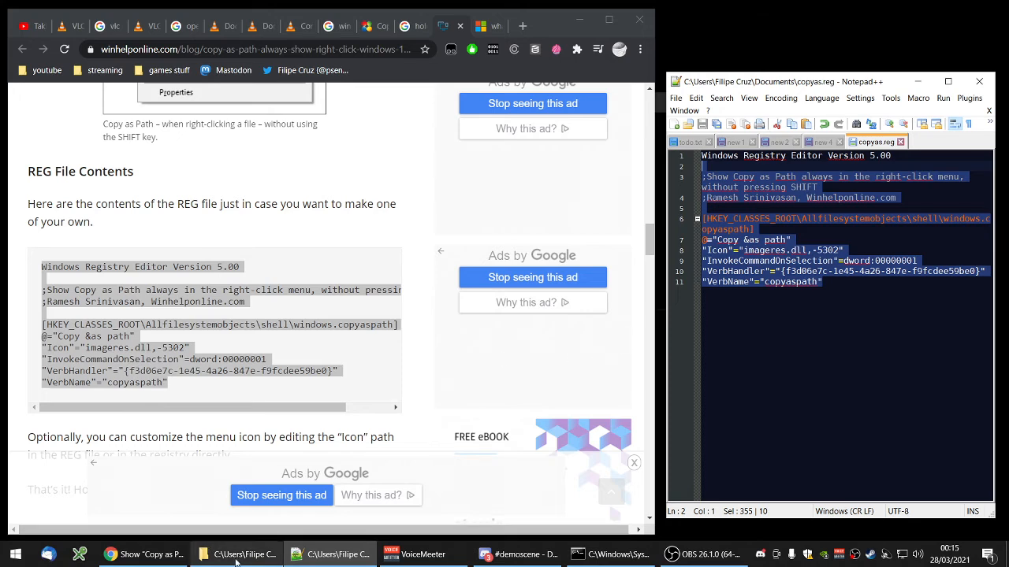
Switch to the metagenhaiku folder in File Explorer and copy index.html's full path using Copy as path.
left_click(235, 555)
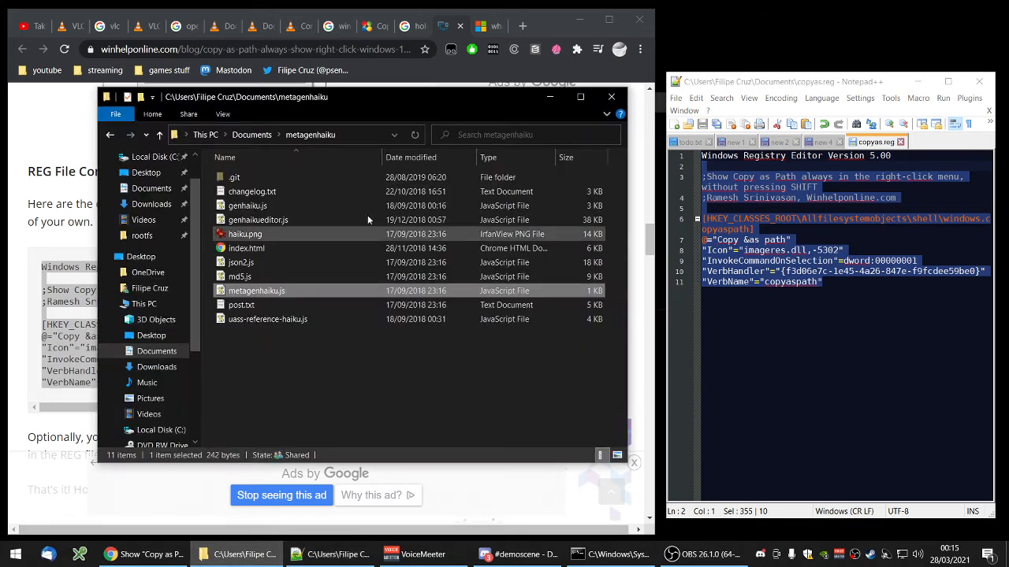
right_click(256, 248)
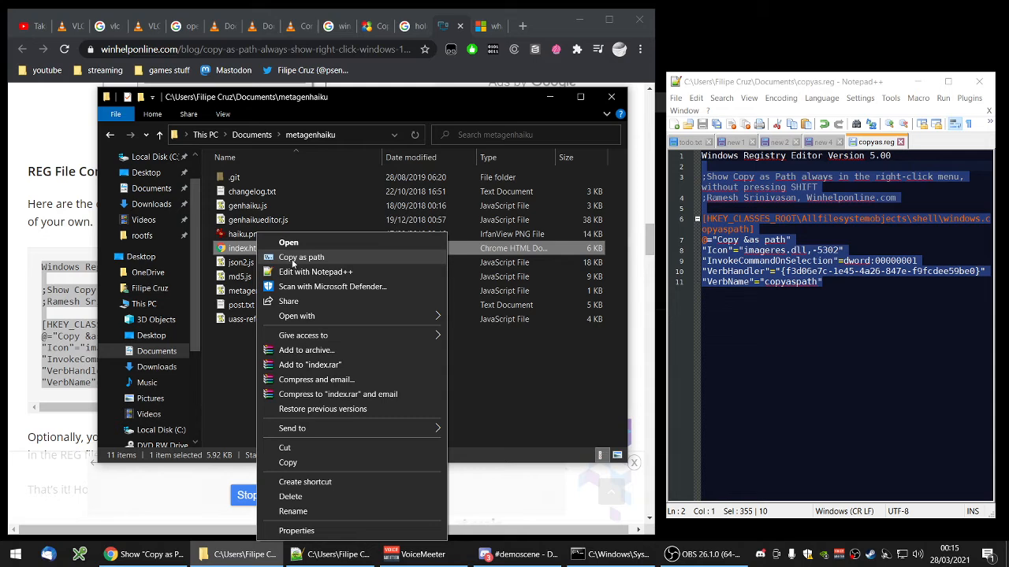
left_click(293, 257)
Paste the copied path into copyas.reg, two lines below the VerbName line, and widen the Notepad++ window to fit it on one line.
left_click(809, 316)
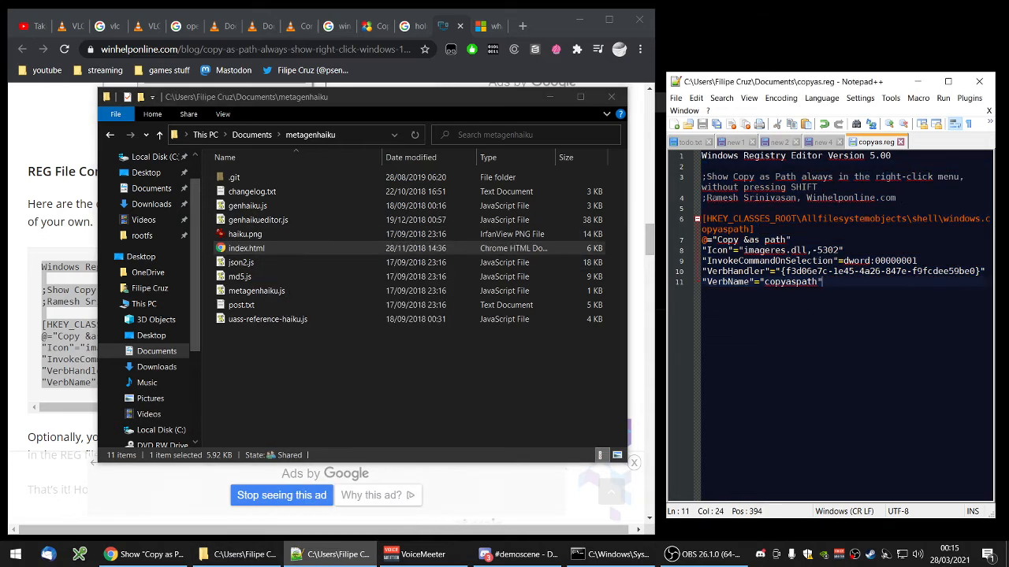
key("Return")
key("Return")
key("ctrl+v")
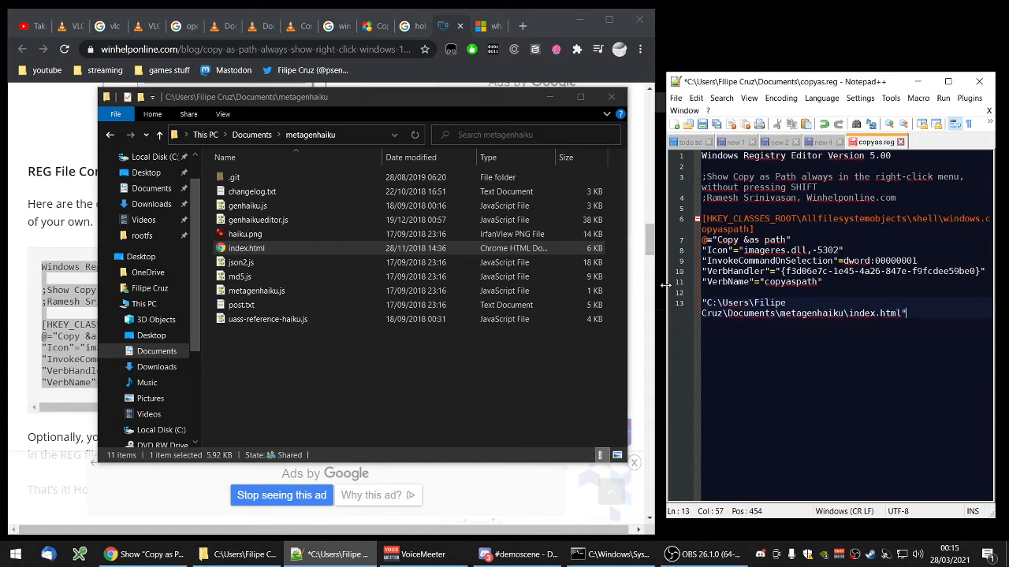
left_click_drag(667, 291, 591, 280)
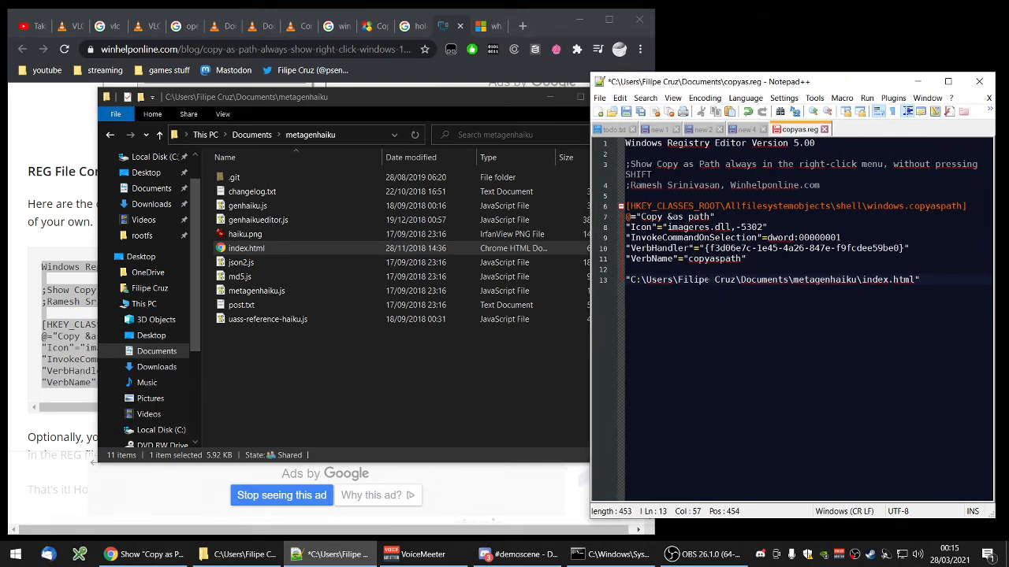
Highlight the pasted path's closing and opening quotation marks, and select the whole path line together with the blank line above.
key("shift+Left")
key("Home")
key("Right")
key("shift+Left")
key("End")
key("shift+Up")
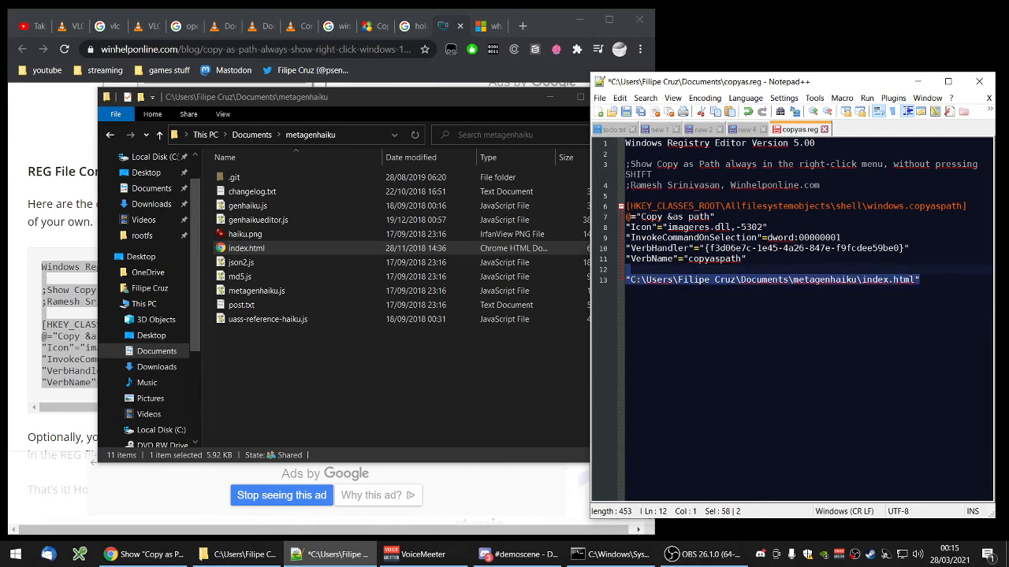
Highlight the pasted path from after its opening quotation mark up to the space in the user folder name, and return to the line's end.
left_click(640, 282)
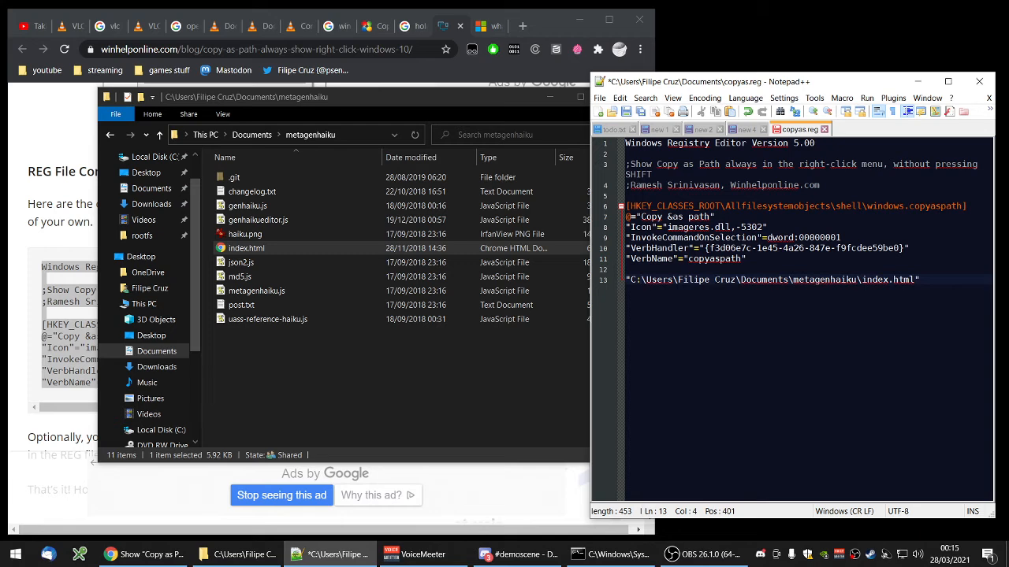
left_click(715, 280)
key("shift+Left")
key("Home")
key("Right")
key("shift+Right")
key("shift+Right")
key("shift+Right")
key("shift+Right")
key("shift+Right")
key("shift+Right")
key("shift+Right")
key("shift+Right")
key("shift+Right")
key("shift+Right")
key("shift+Right")
key("shift+Right")
key("shift+Right")
key("shift+Right")
key("shift+Right")
key("shift+Right")
key("shift+Left")
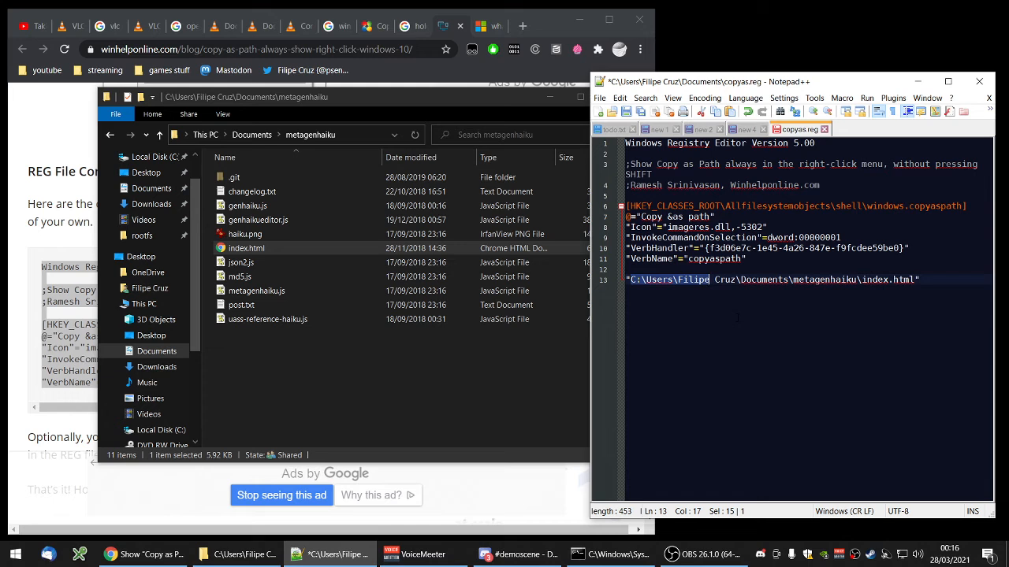
key("End")
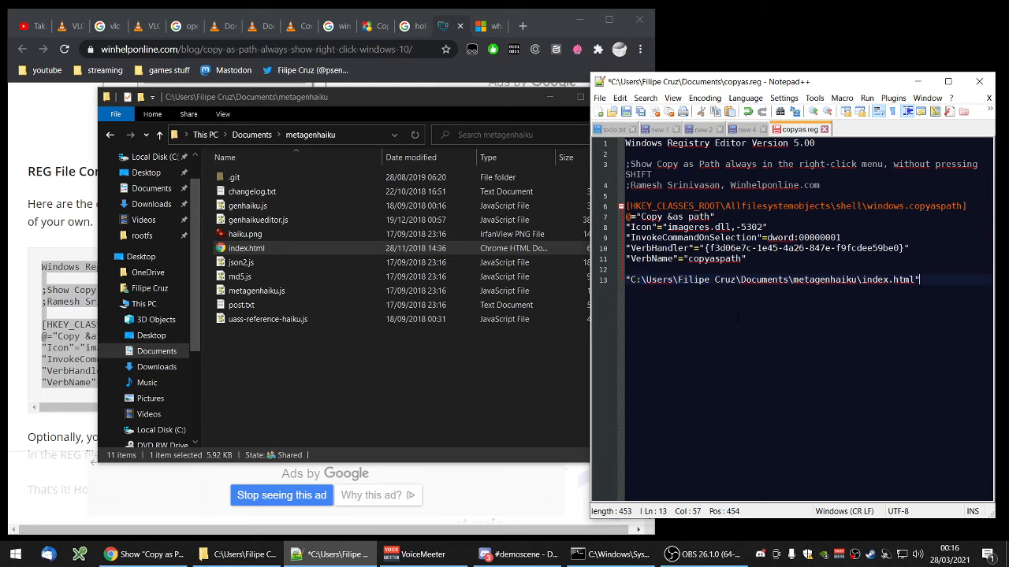